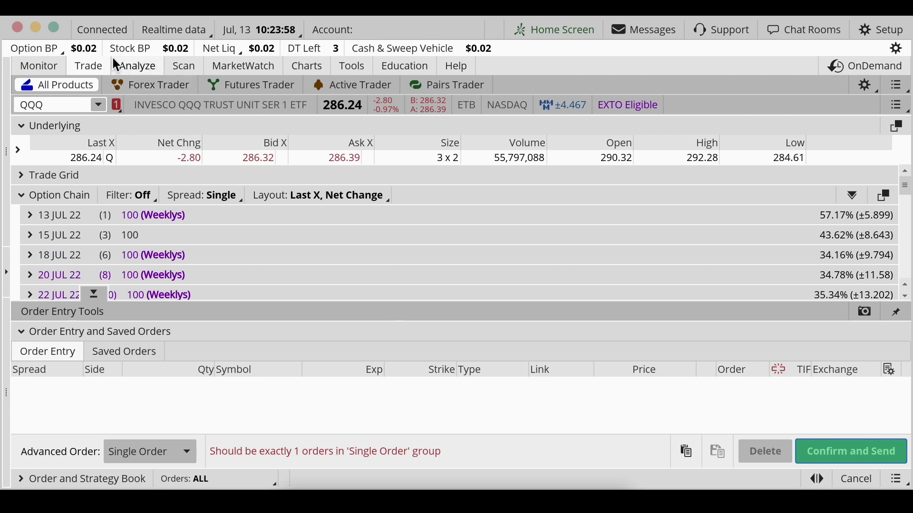
- Open thinkBack, load TSM, and enlarge the option chain to show more expirations
{"action": "left_click", "coordinate": [145, 68]}
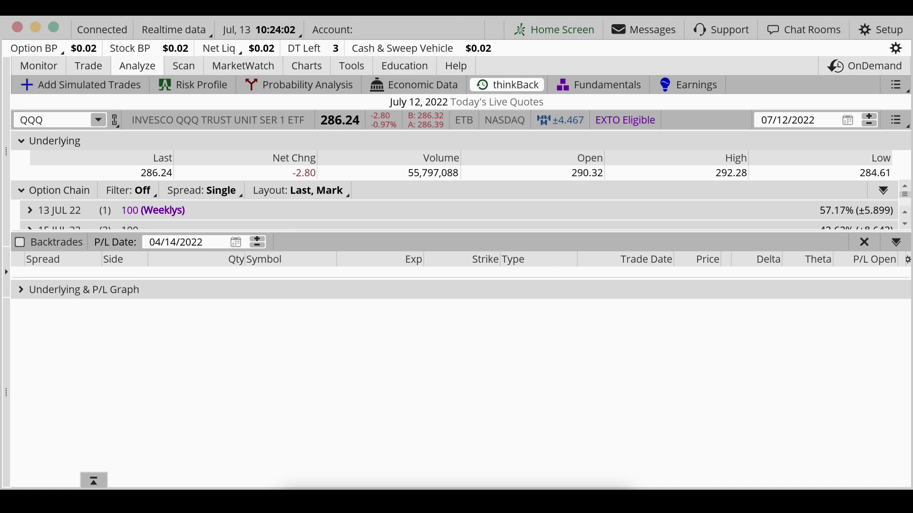
{"action": "left_click", "coordinate": [70, 118]}
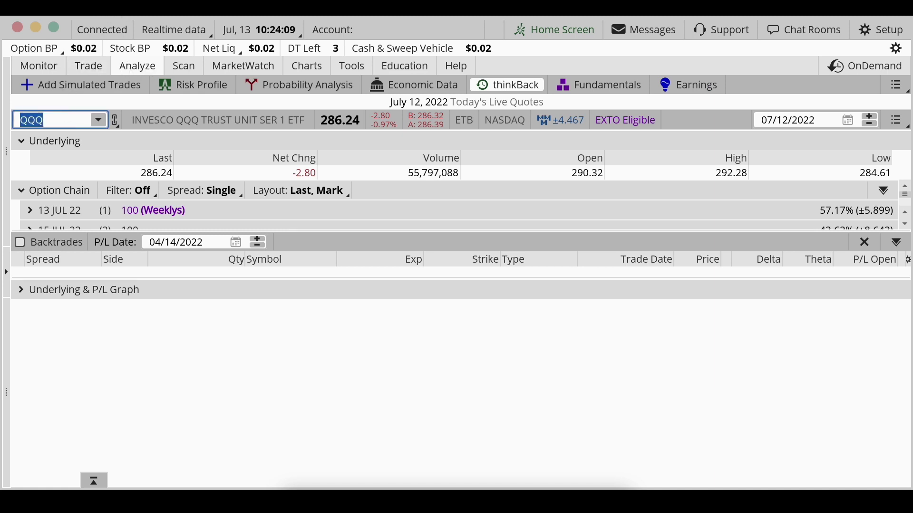
{"action": "type", "text": "TSM"}
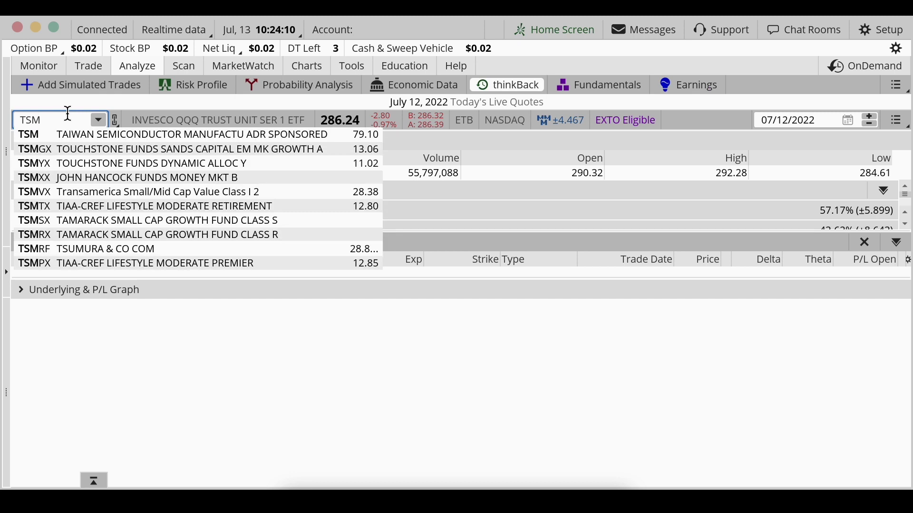
{"action": "key", "text": "Return"}
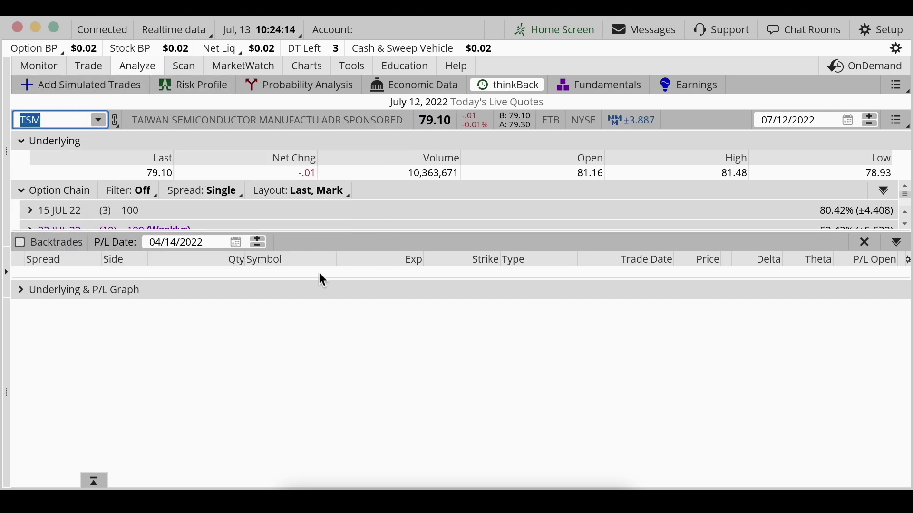
{"action": "left_click_drag", "start_coordinate": [317, 291], "coordinate": [308, 470]}
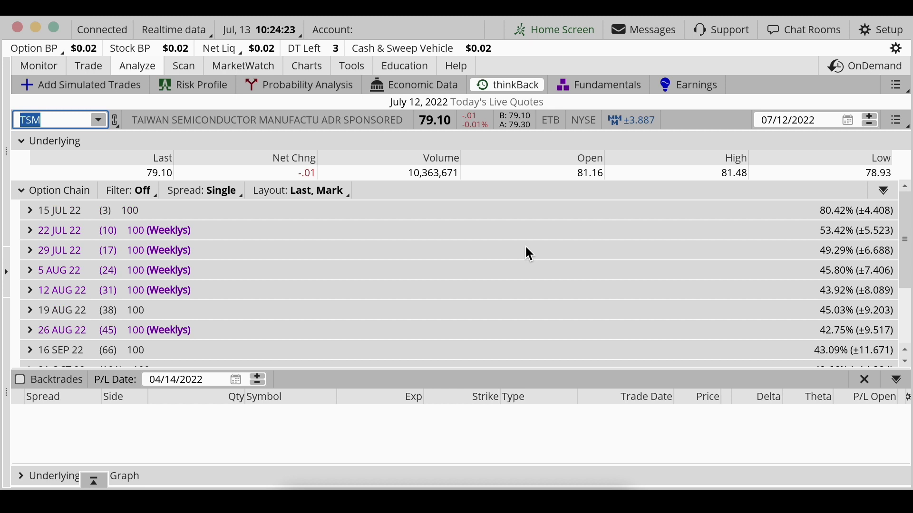
- Set the historical quote date to 03/01/2022 by picking February 28 and stepping forward
{"action": "left_click", "coordinate": [846, 121]}
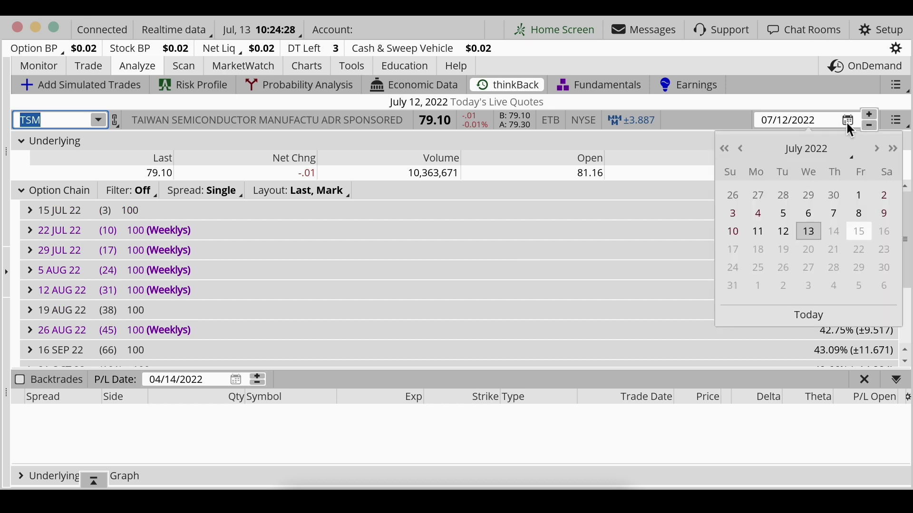
{"action": "left_click", "coordinate": [740, 147]}
{"action": "left_click", "coordinate": [739, 148]}
{"action": "left_click", "coordinate": [740, 148]}
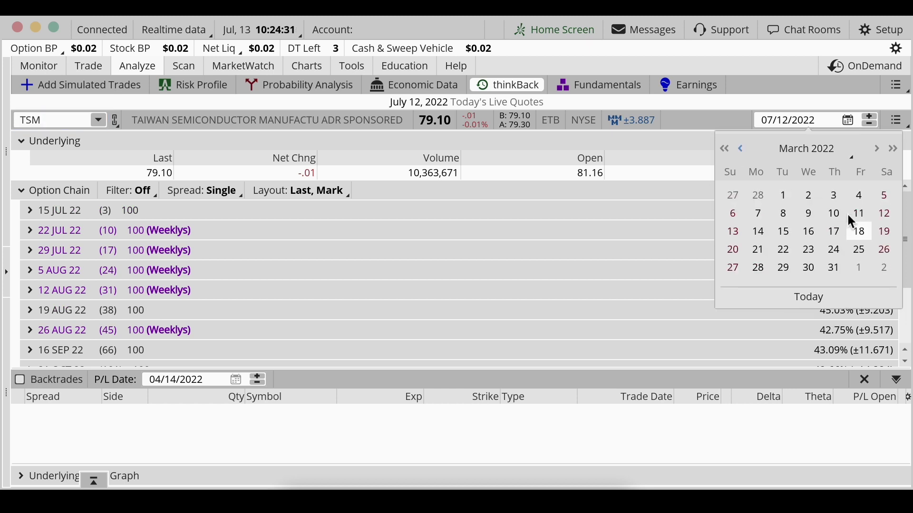
{"action": "left_click", "coordinate": [784, 195]}
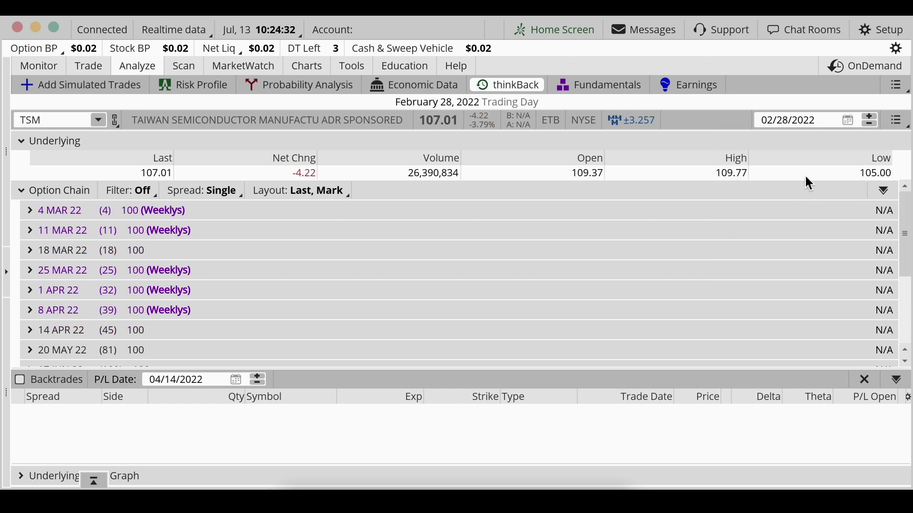
{"action": "left_click", "coordinate": [869, 115]}
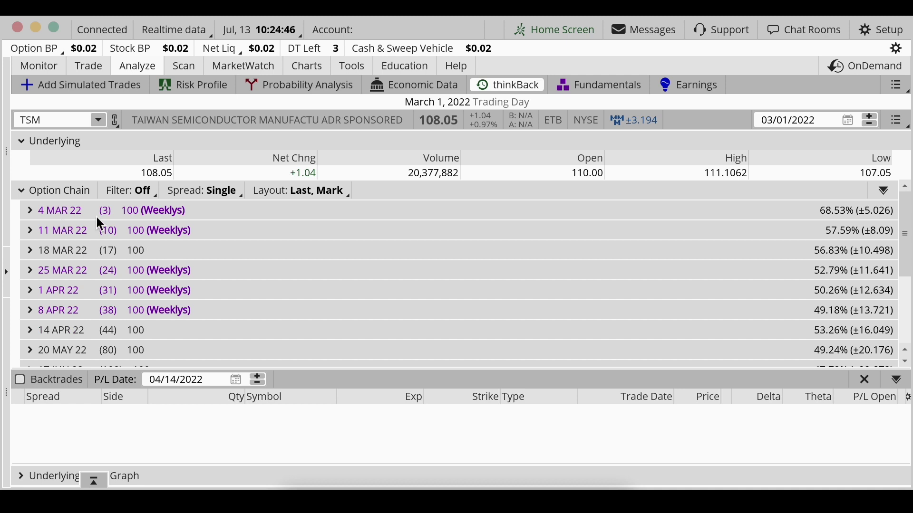
{"action": "scroll", "coordinate": [72, 310], "scroll_direction": "down", "scroll_amount": 1}
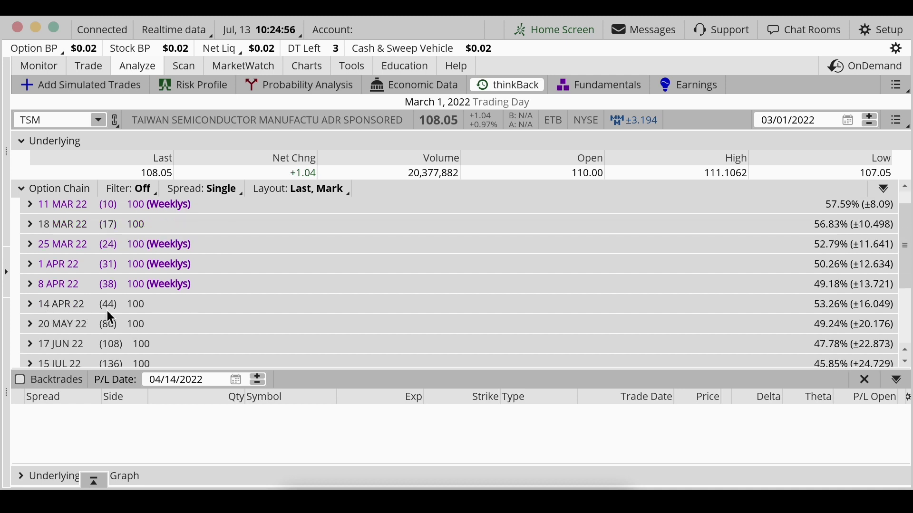
- Expand TSM's 14 APR 22 expiration to show strikes 95 through 120
{"action": "left_click", "coordinate": [30, 303]}
{"action": "scroll", "coordinate": [123, 243], "scroll_direction": "down", "scroll_amount": 1}
{"action": "scroll", "coordinate": [123, 243], "scroll_direction": "down", "scroll_amount": 1}
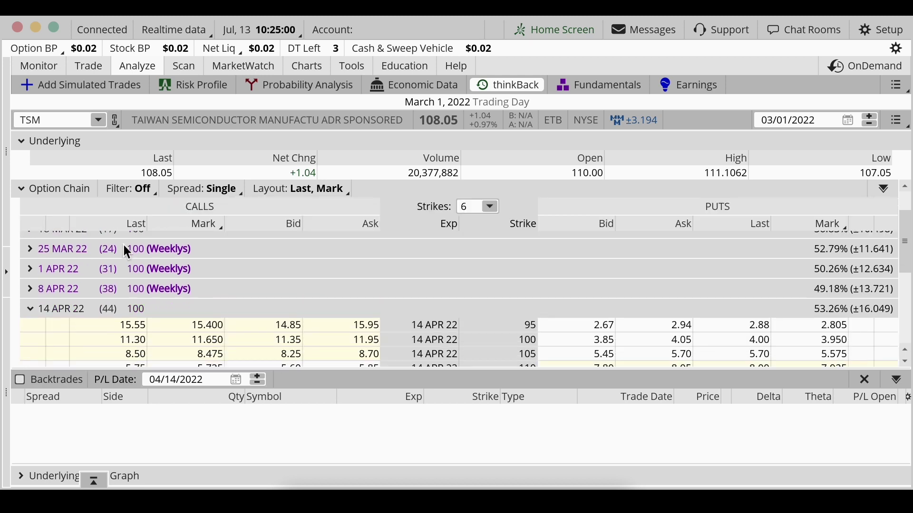
{"action": "scroll", "coordinate": [123, 244], "scroll_direction": "down", "scroll_amount": 1}
{"action": "scroll", "coordinate": [123, 243], "scroll_direction": "down", "scroll_amount": 2}
{"action": "scroll", "coordinate": [122, 244], "scroll_direction": "down", "scroll_amount": 1}
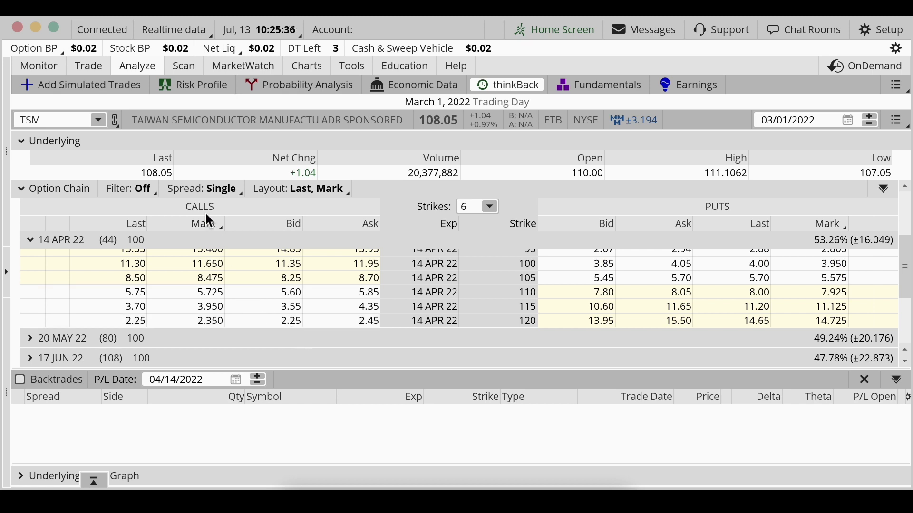
- Add a sell backtrade of the 14 APR 22 120 call at 2.35 with quantity -1
{"action": "left_click", "coordinate": [296, 318]}
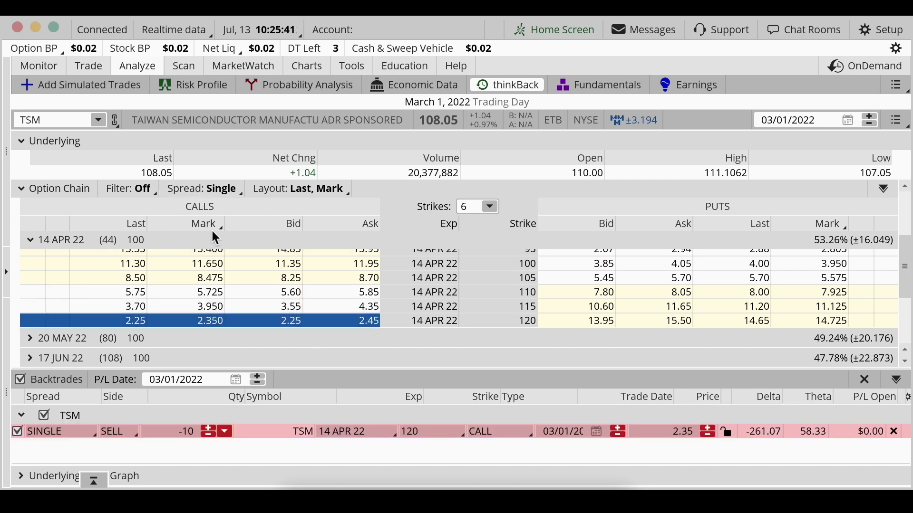
{"action": "left_click", "coordinate": [189, 432]}
{"action": "key", "text": "BackSpace"}
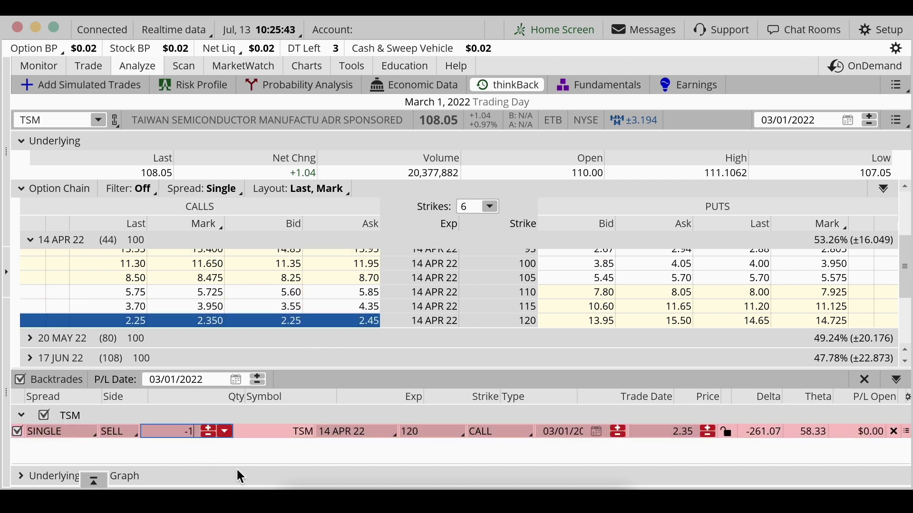
{"action": "key", "text": "Return"}
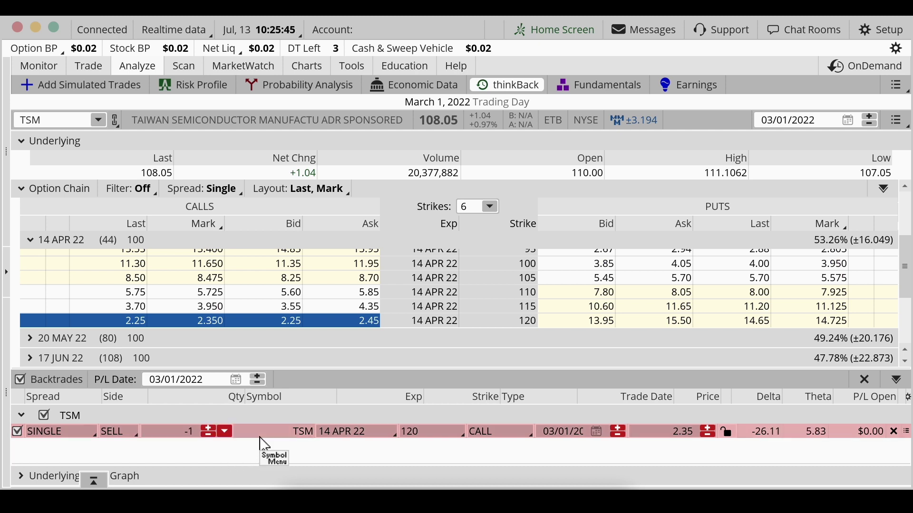
{"action": "right_click", "coordinate": [261, 444]}
{"action": "left_click", "coordinate": [280, 465]}
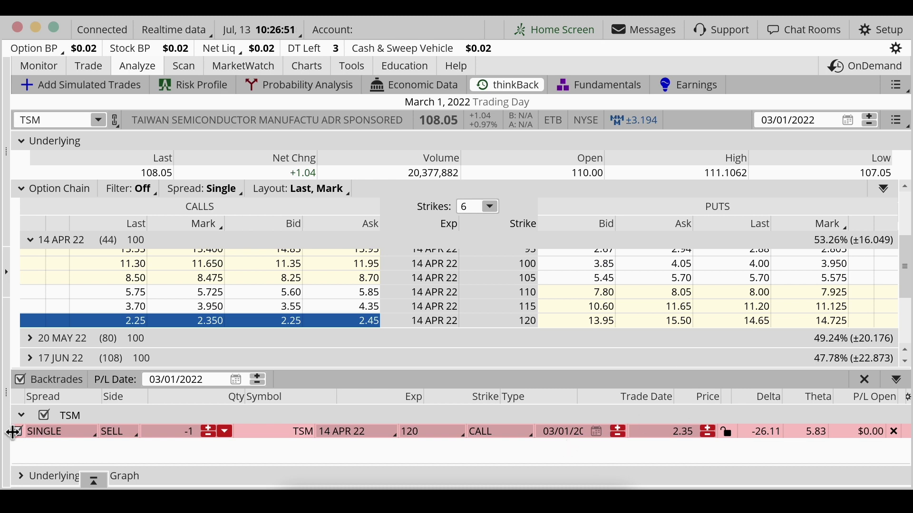
- Set the backtrade's P/L date to 04/14/2022, showing $234.50 open P/L
{"action": "left_click", "coordinate": [236, 380]}
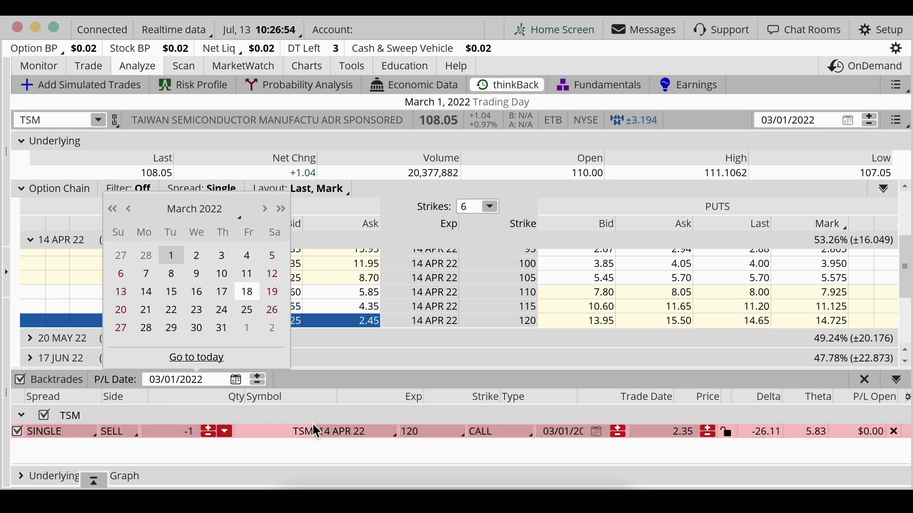
{"action": "left_click", "coordinate": [263, 208]}
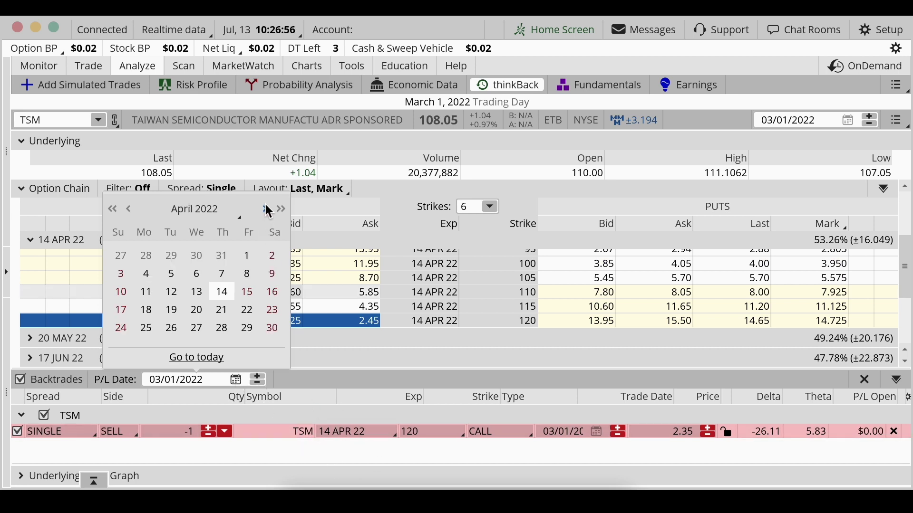
{"action": "left_click", "coordinate": [224, 292]}
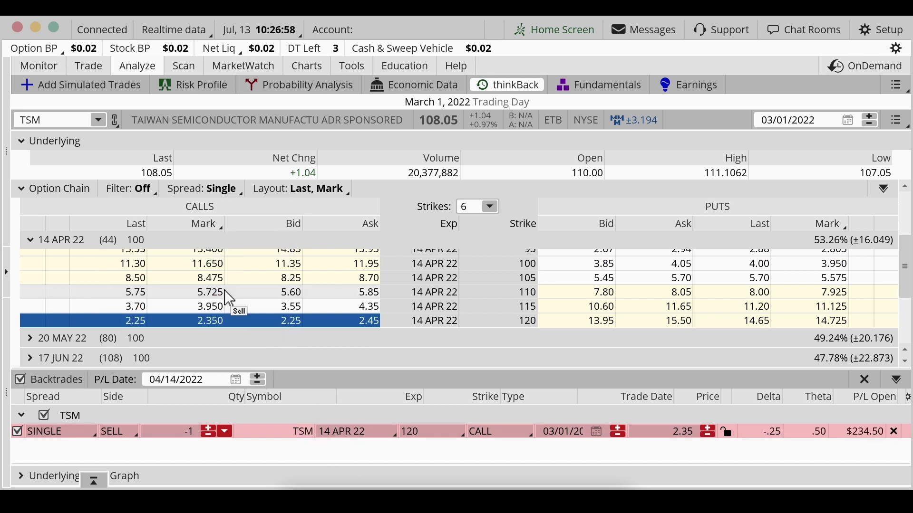